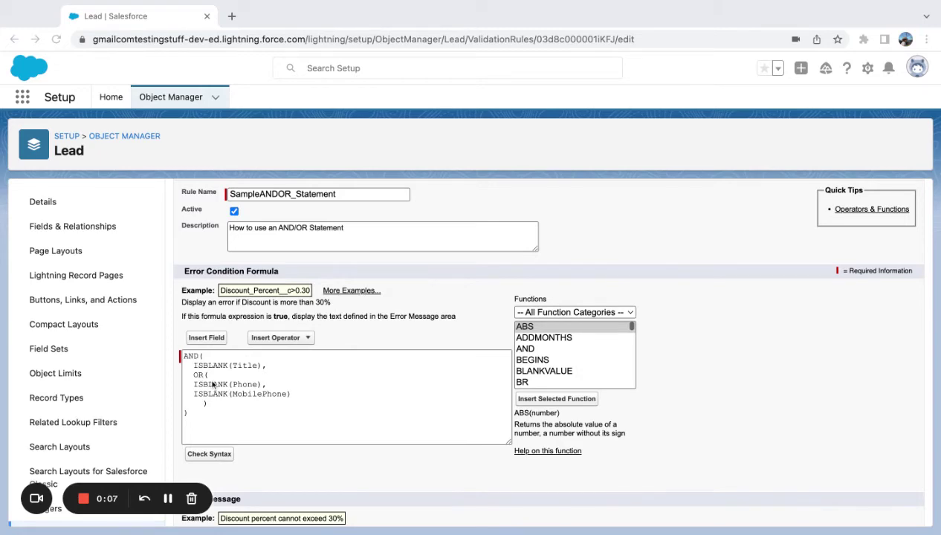
Step: Look up the descriptions of the AND and OR functions in the validation rule's function list
left_click(540, 350)
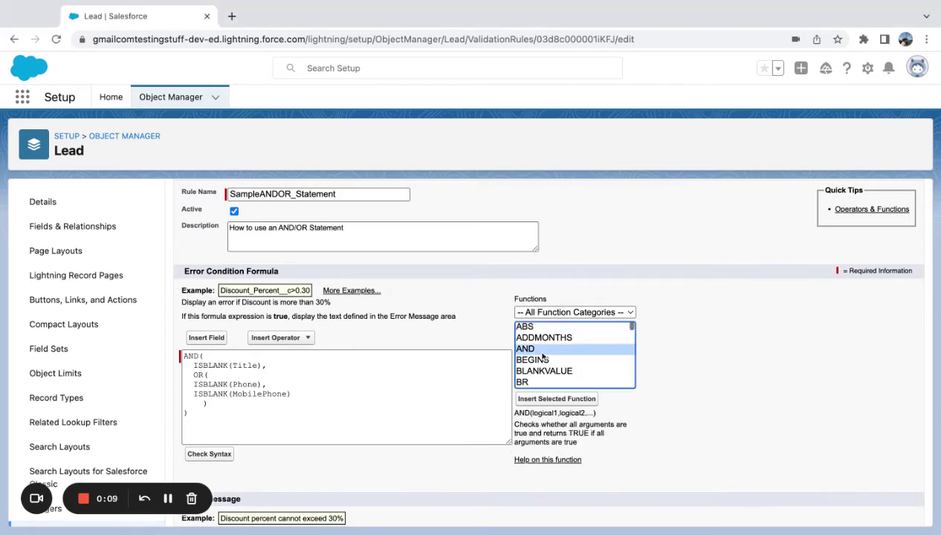
scroll(537, 408, "down", 1)
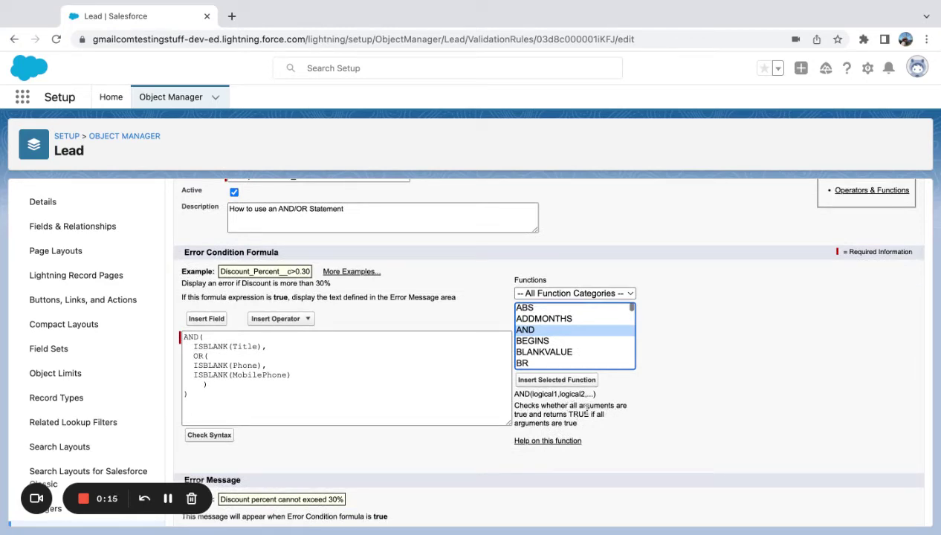
left_click(263, 339)
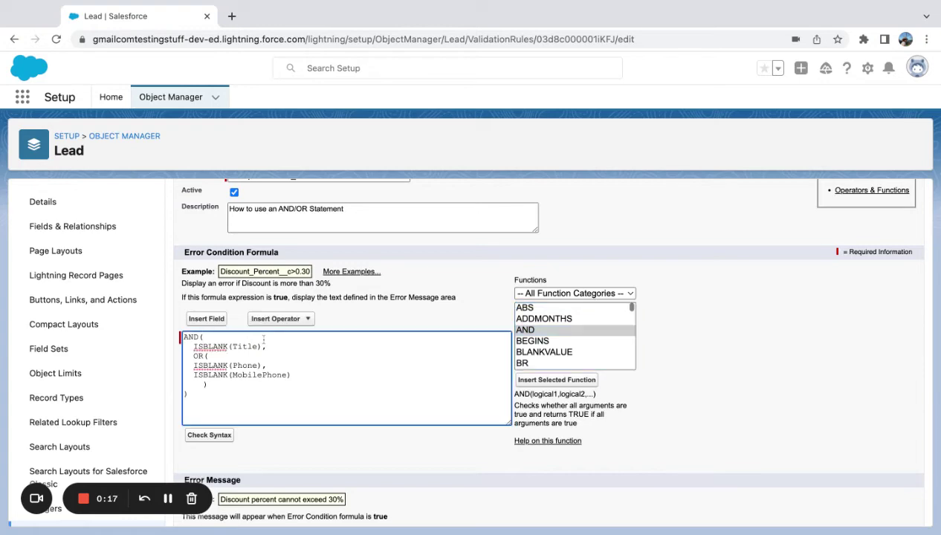
scroll(571, 359, "down", 6)
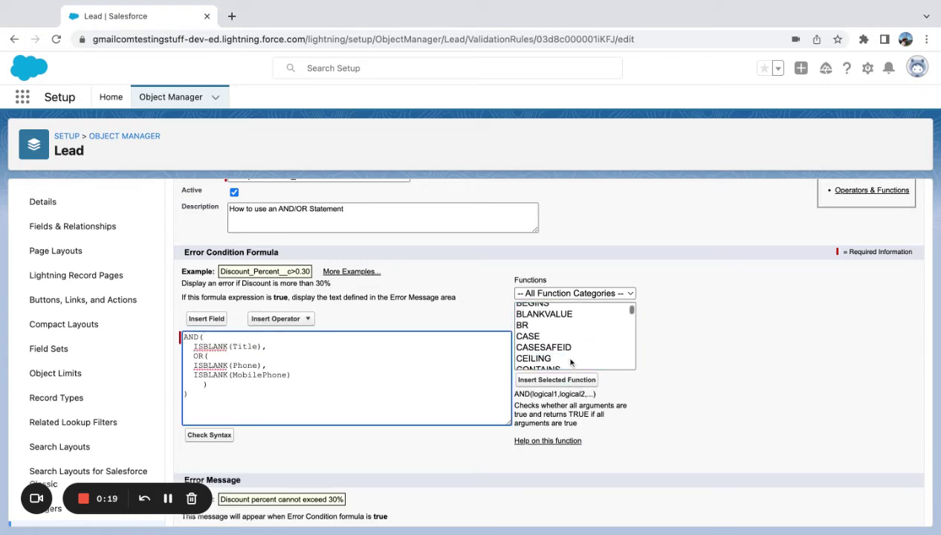
scroll(571, 361, "down", 8)
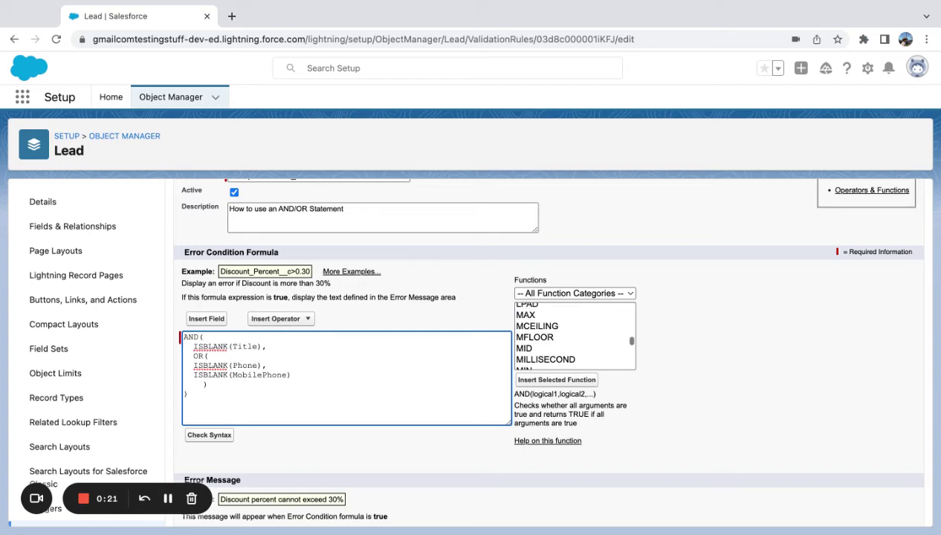
scroll(550, 342, "down", 2)
left_click(550, 342)
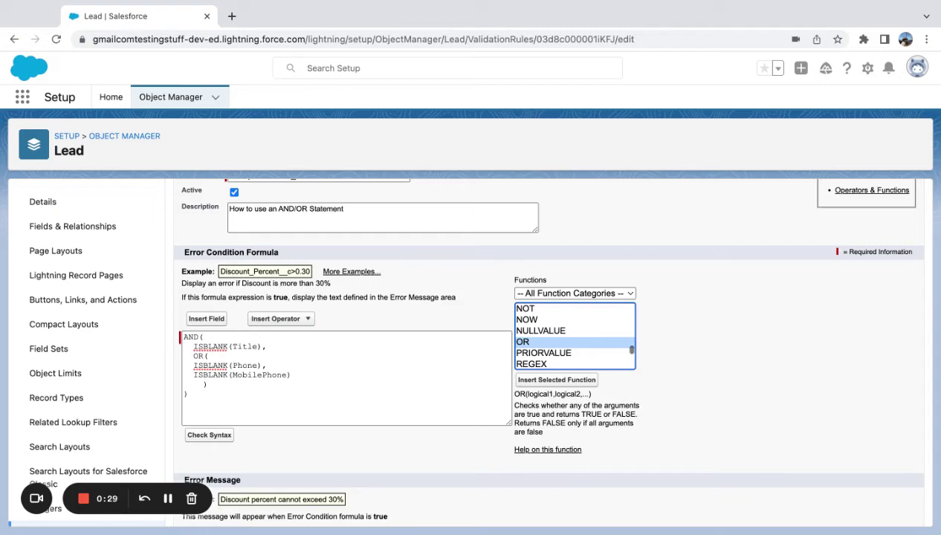
left_click(300, 355)
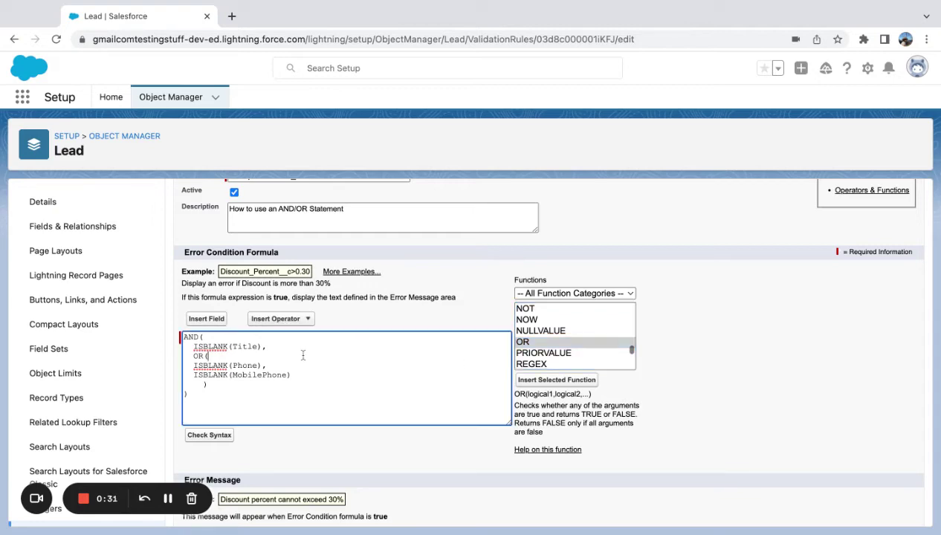
Step: Examine how the AND parentheses enclose the Title check and the nested OR block in the error condition formula
left_click_drag(182, 337, 203, 338)
left_click(208, 356)
key("shift+Left")
key("shift+Left")
key("shift+Left")
left_click(223, 338)
left_click_drag(208, 339, 199, 338)
left_click_drag(193, 346, 206, 384)
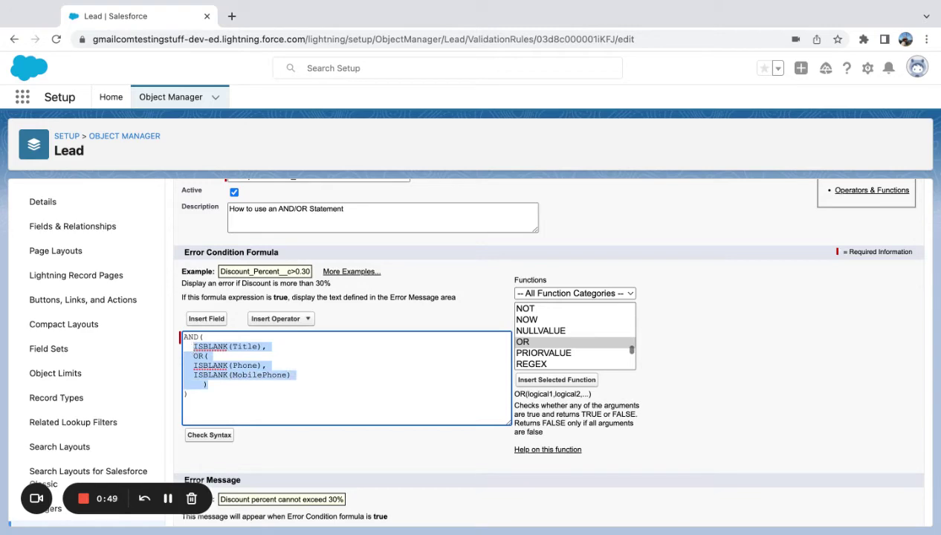
left_click(192, 398)
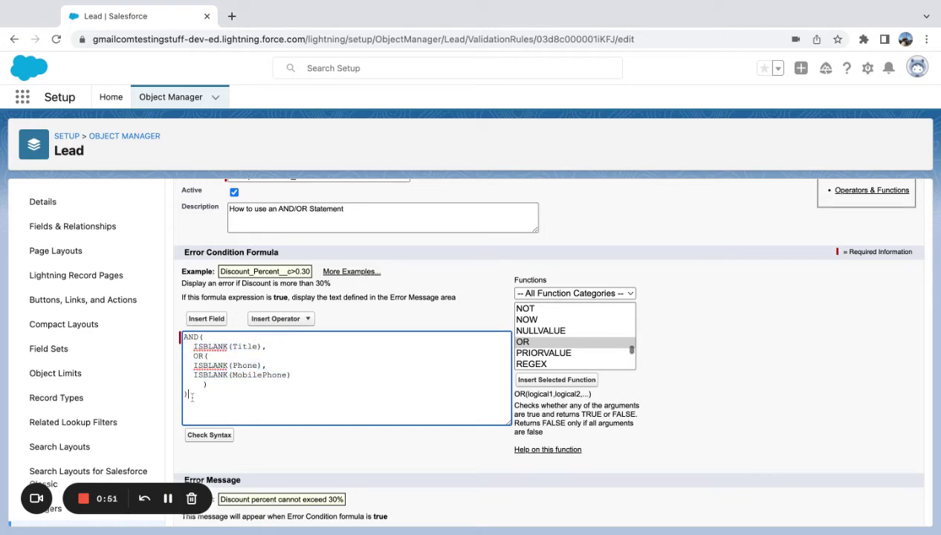
left_click_drag(194, 346, 207, 384)
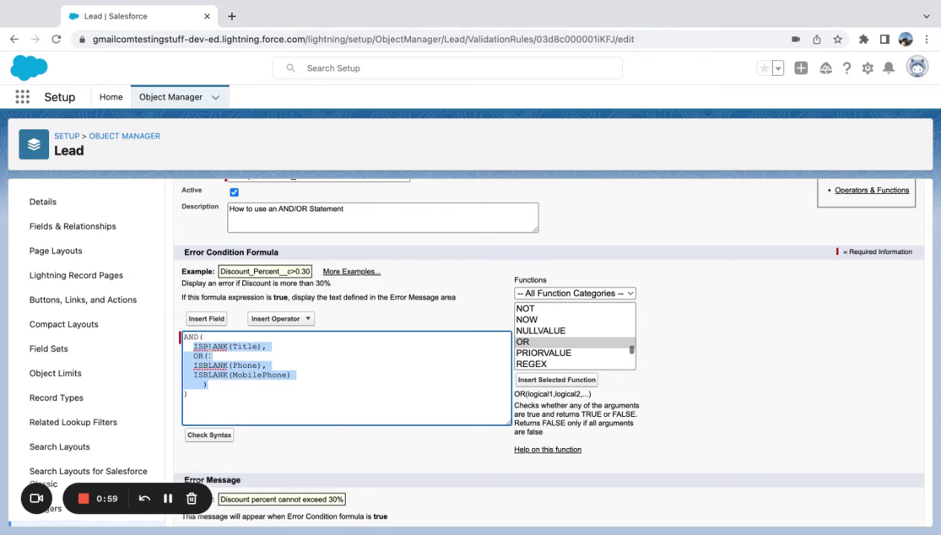
left_click(212, 365)
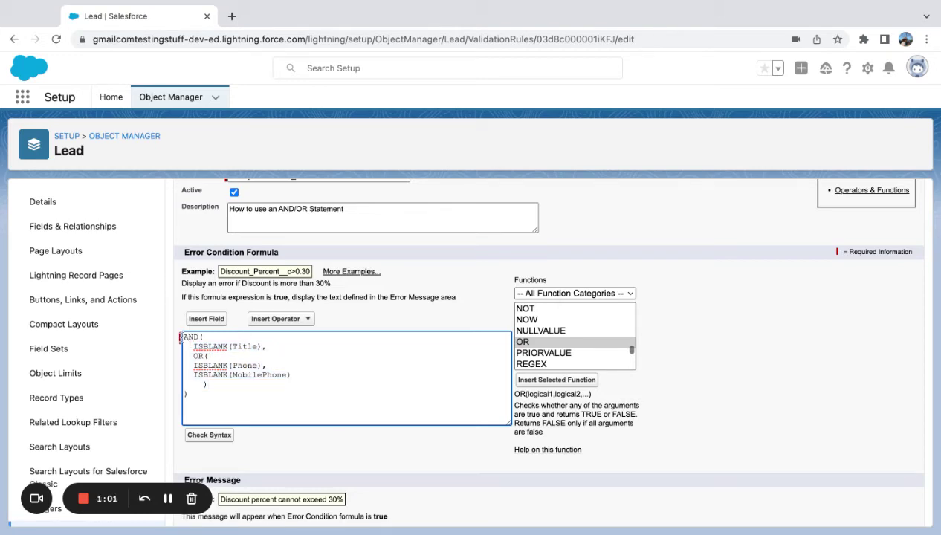
Step: Examine the ISBLANK(Title) condition and the OR block containing ISBLANK(Phone) and ISBLANK(MobilePhone)
left_click_drag(194, 347, 262, 346)
key("shift+Right")
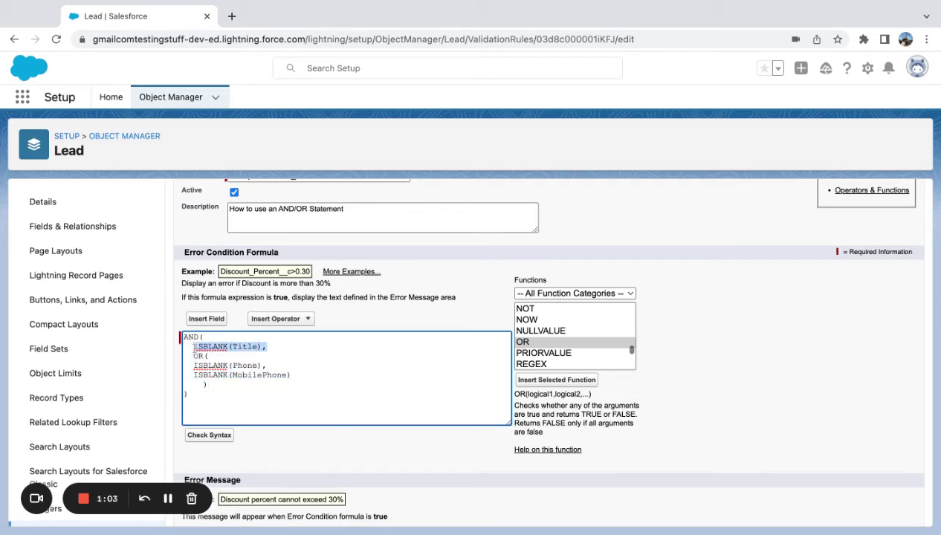
left_click(258, 358)
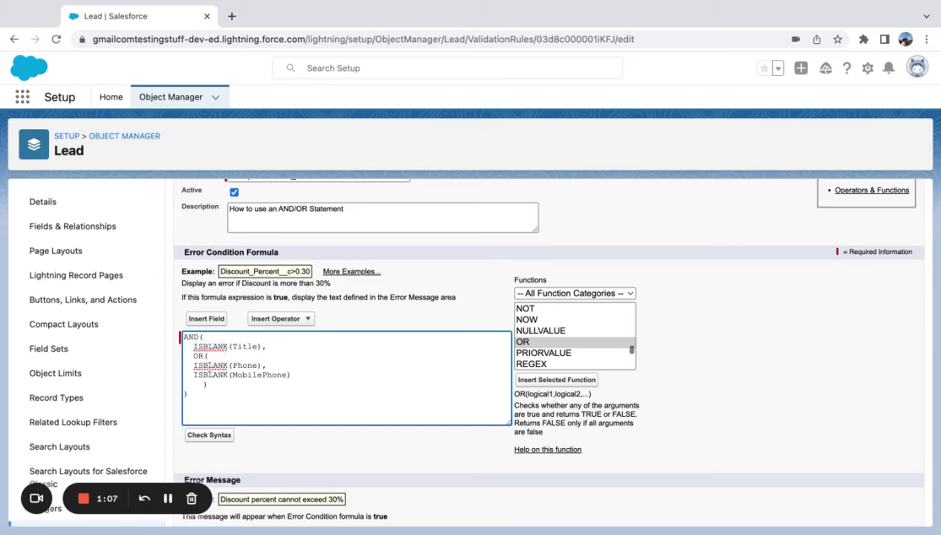
left_click_drag(192, 356, 286, 375)
left_click(201, 362)
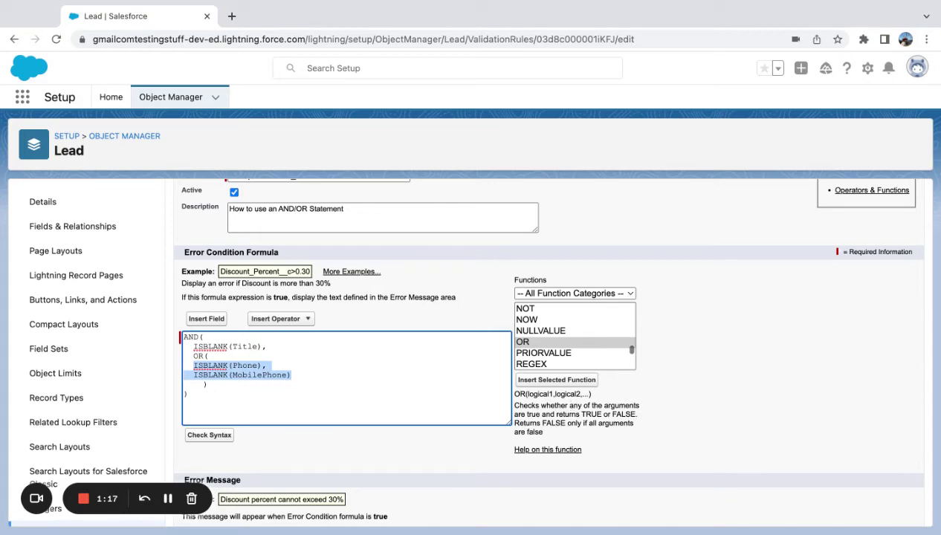
left_click(273, 375)
left_click_drag(292, 376, 208, 383)
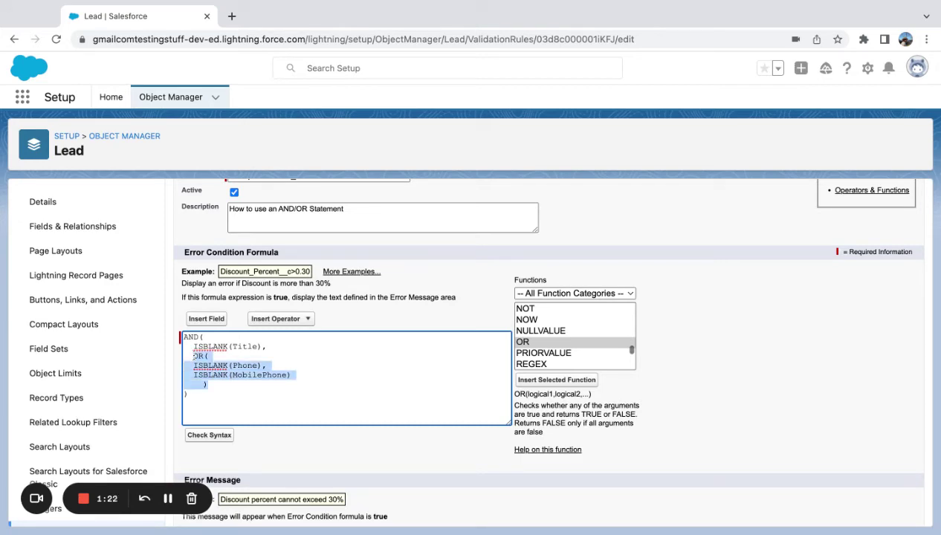
Step: Review the complete AND/OR formula, comparing the AND part with the Title check against the OR part with the two phone checks
left_click(193, 338)
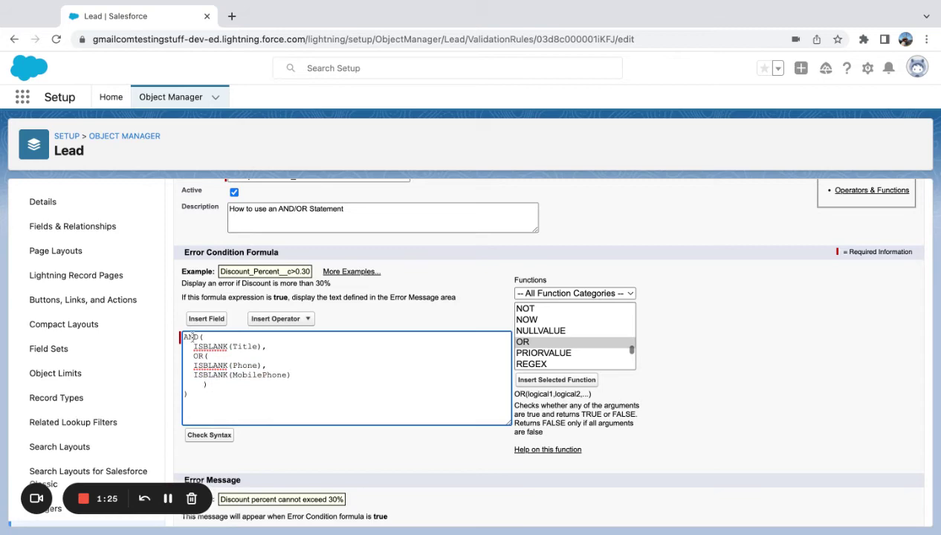
key("shift+Right")
key("shift+Right")
key("shift+Right")
key("shift+Right")
key("shift+Right")
key("shift+Right")
key("shift+Right")
key("shift+Right")
key("shift+Right")
key("shift+Right")
key("shift+Right")
key("shift+Right")
key("shift+Right")
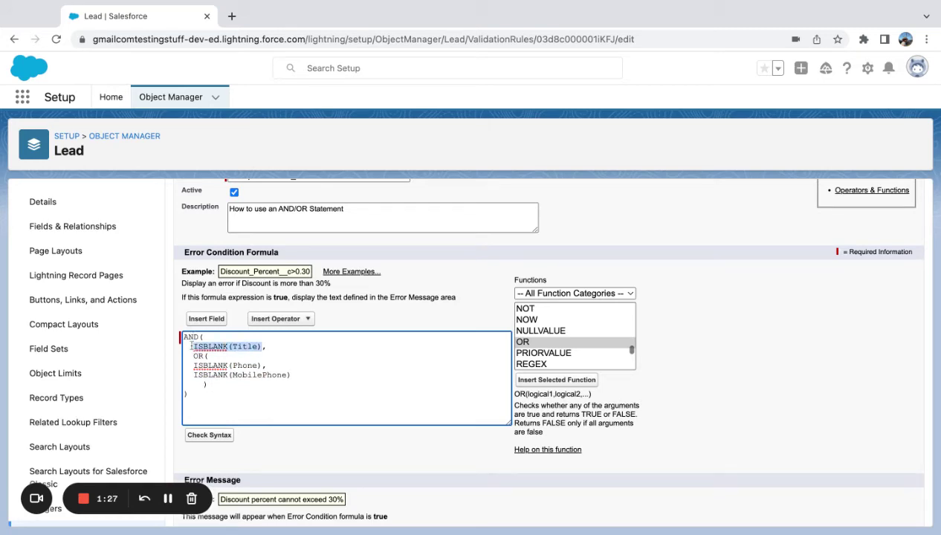
left_click(208, 383)
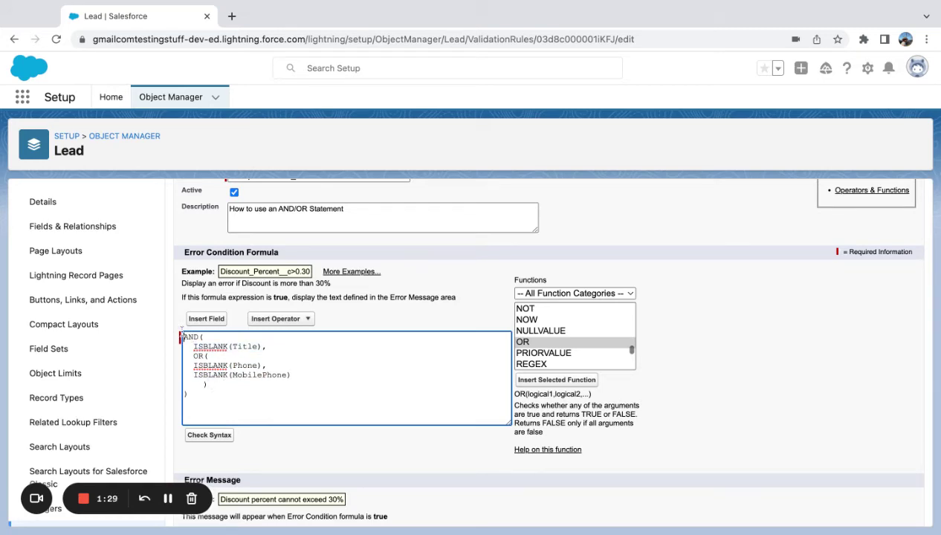
left_click_drag(182, 335, 209, 356)
key("ctrl+a")
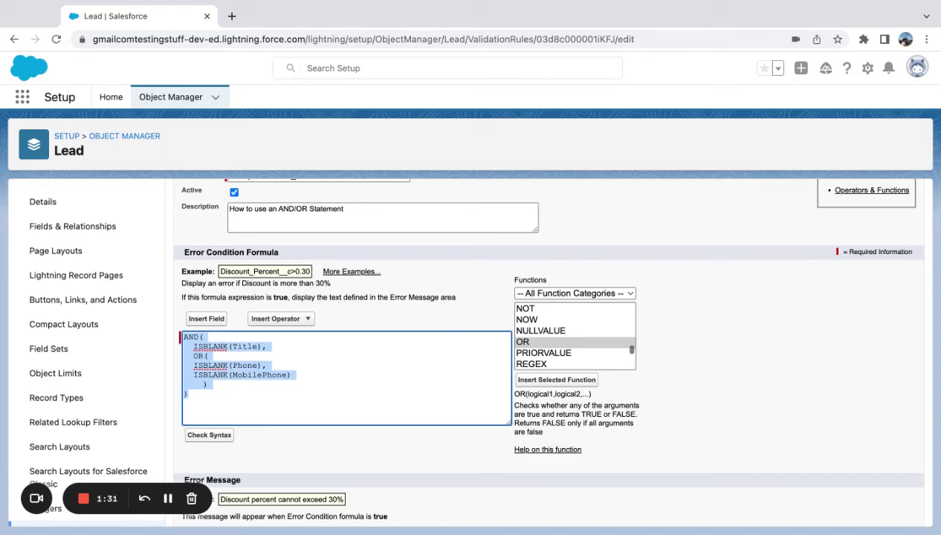
left_click(189, 394)
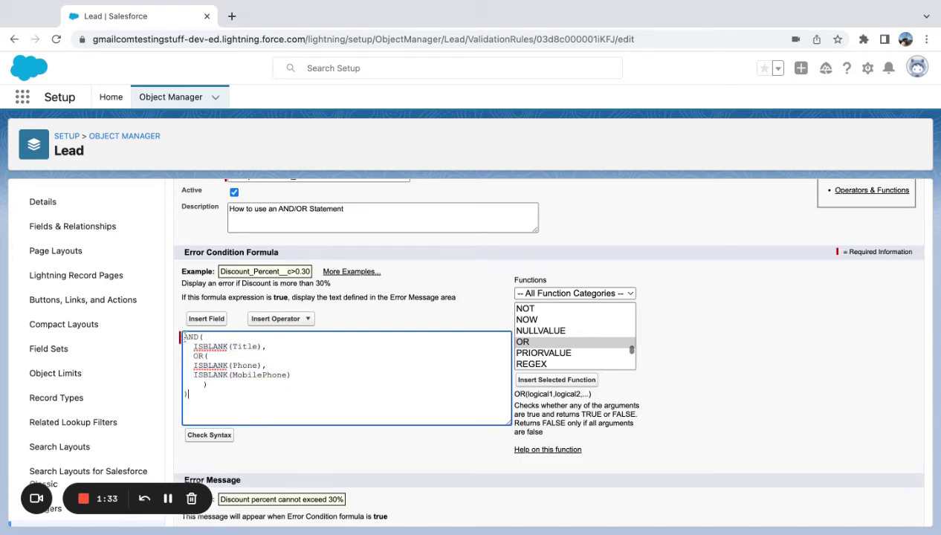
left_click_drag(184, 338, 266, 346)
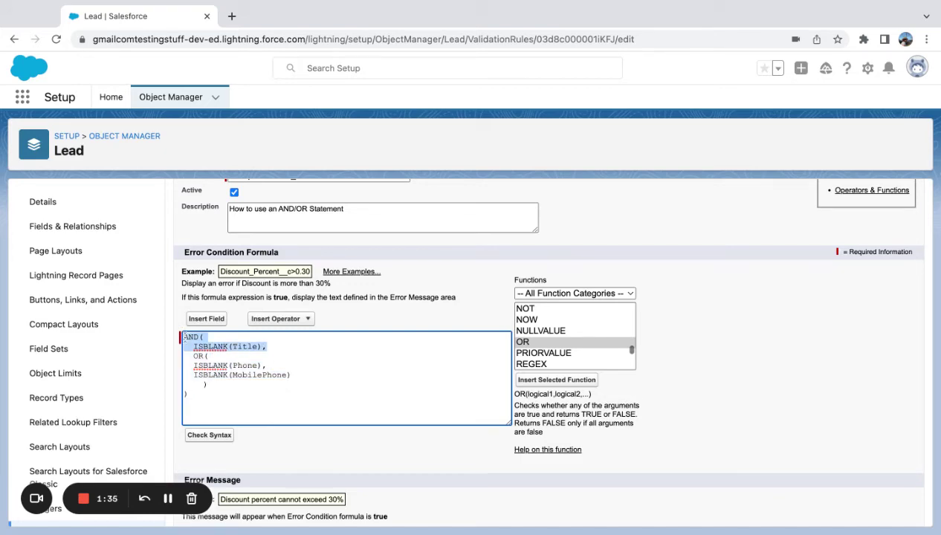
left_click(235, 348)
left_click_drag(194, 356, 291, 375)
left_click(256, 382)
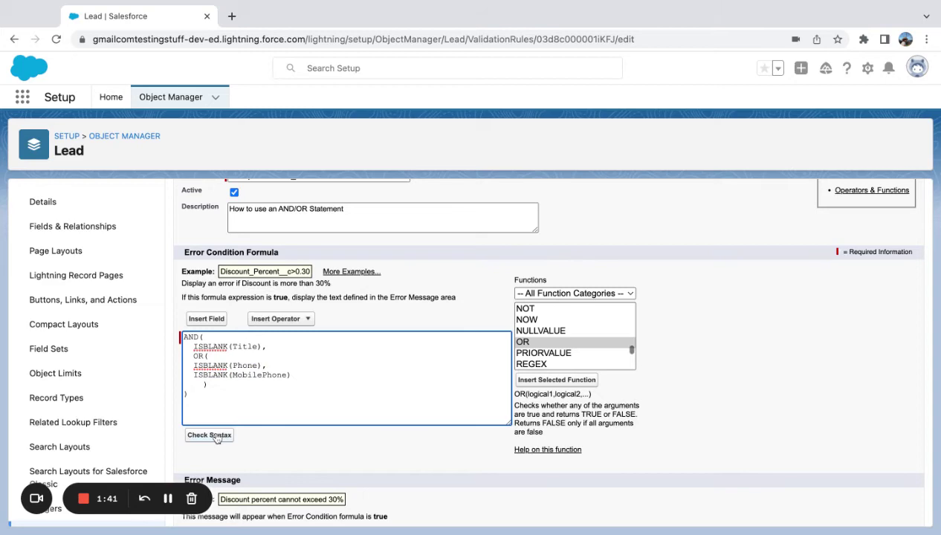
Step: Change the error message to "When Title is Blank, you need to have at least two phone number." and save the validation rule
scroll(246, 416, "down", 2)
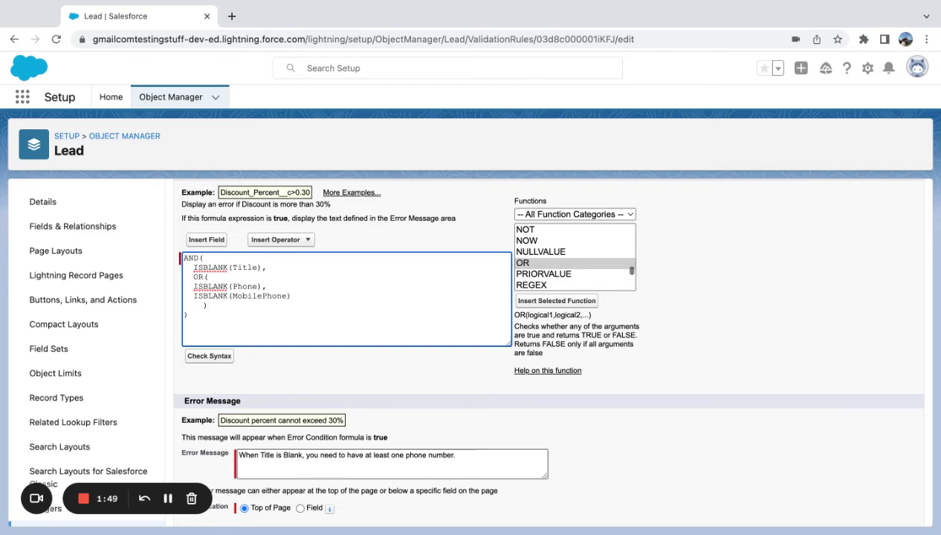
scroll(456, 429, "down", 1)
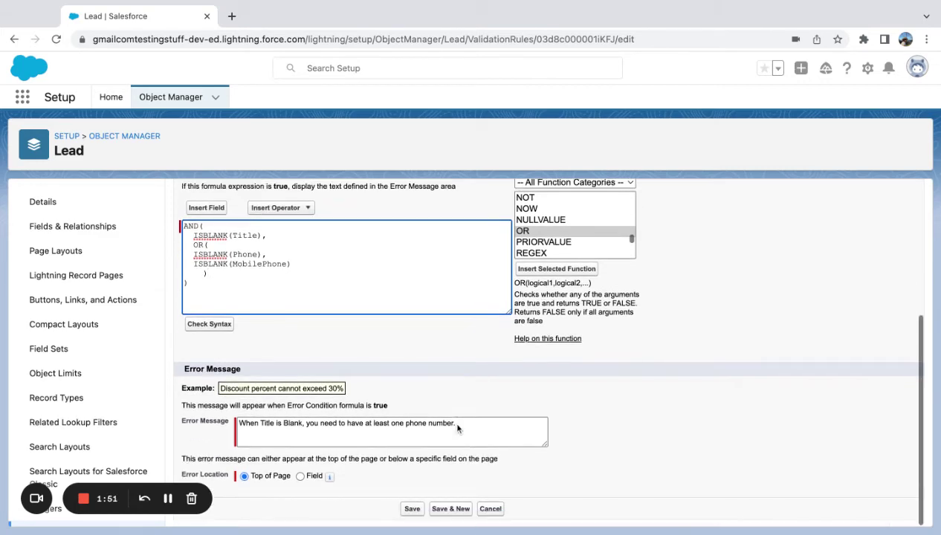
left_click(398, 426)
double_click(398, 423)
type("two")
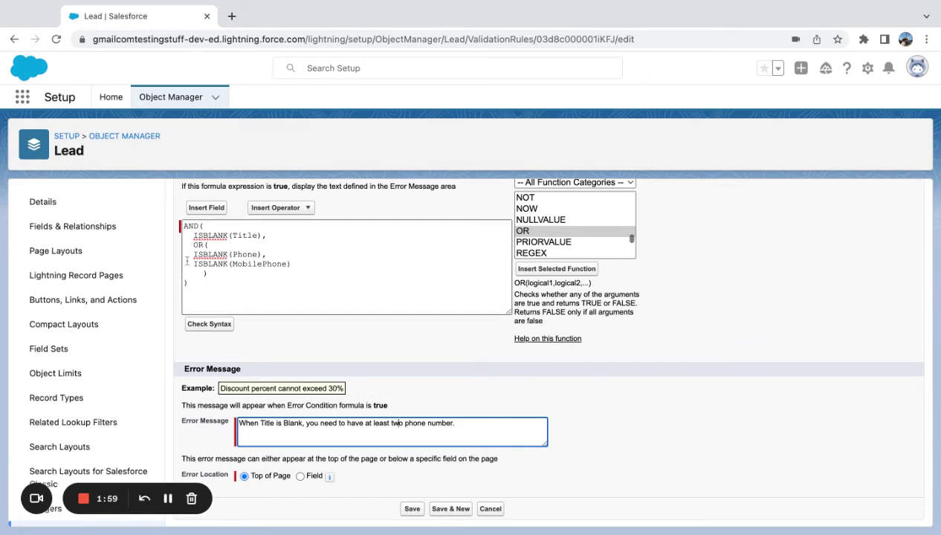
left_click_drag(194, 255, 285, 264)
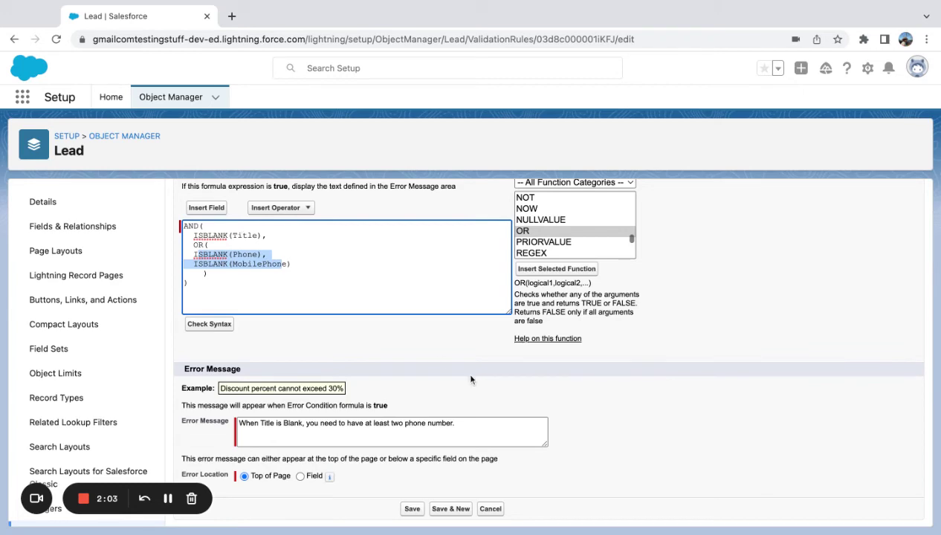
left_click(657, 434)
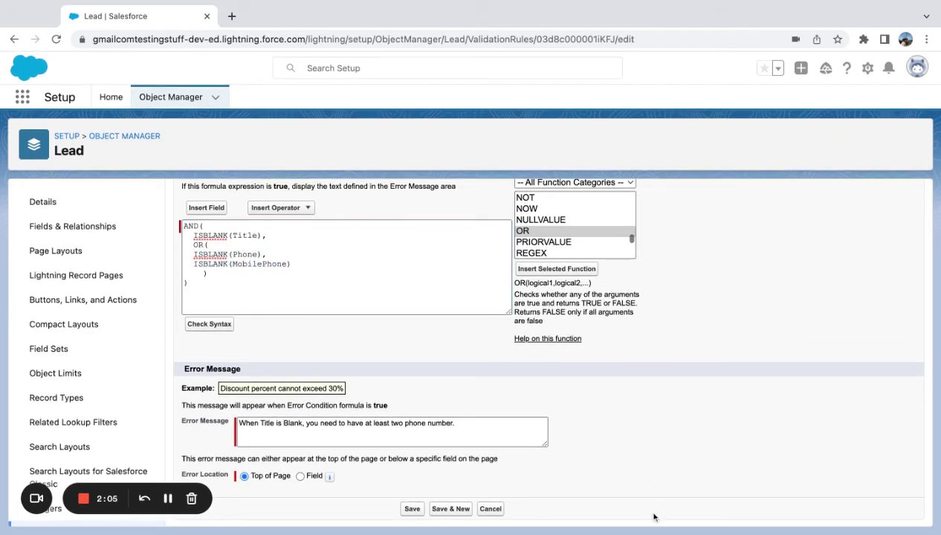
left_click(412, 510)
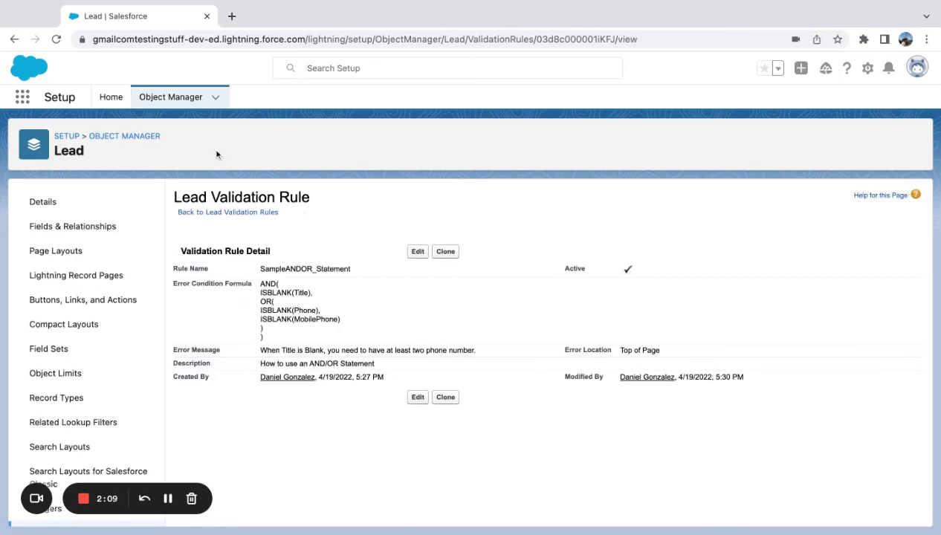
Step: Switch to the Sales Console and open the details of the Blues Entertainment Corp. lead
left_click(23, 99)
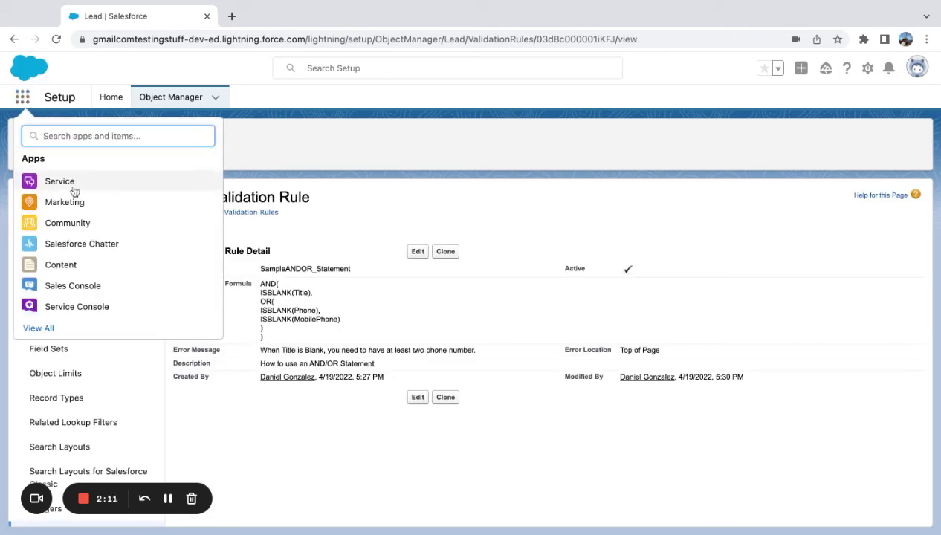
left_click(68, 287)
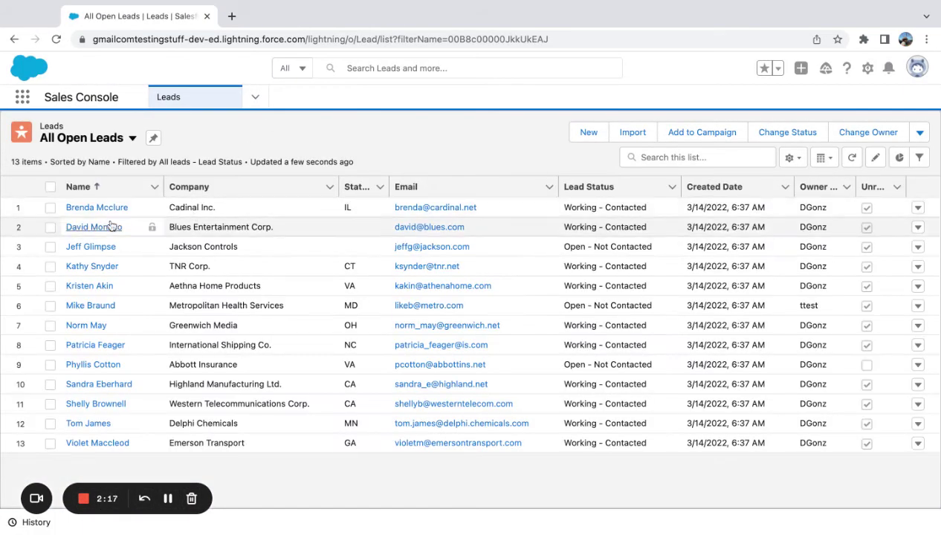
left_click(108, 229)
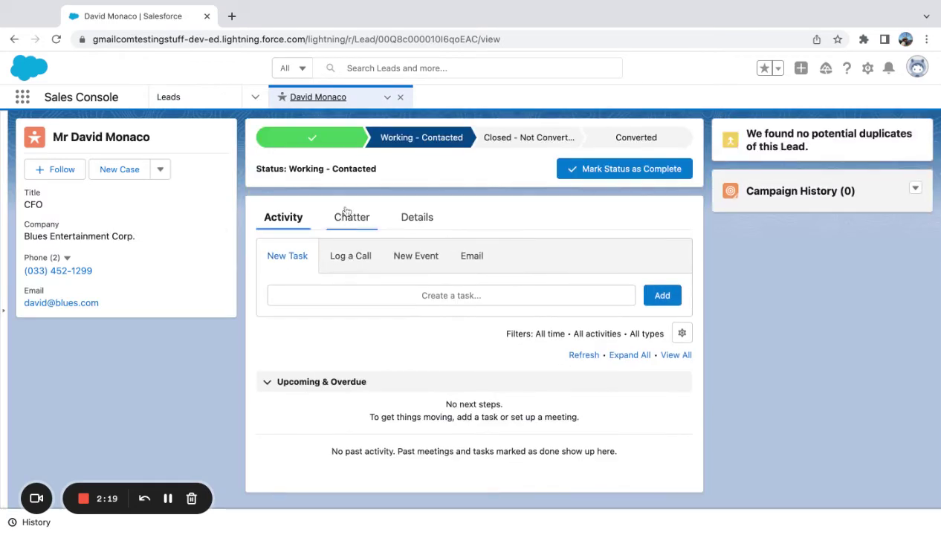
left_click(427, 220)
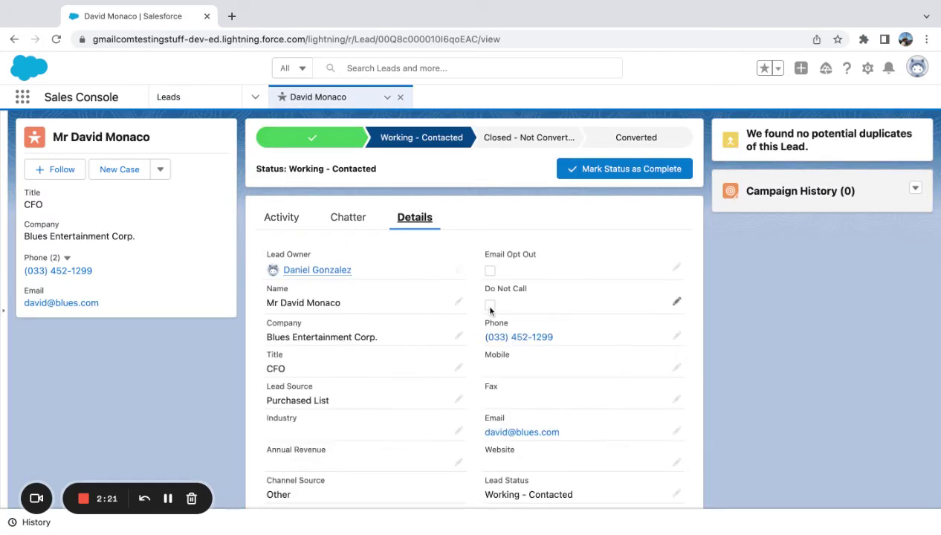
Step: Clear the lead's Title, try to save the record, and highlight the validation message about a blank Title
scroll(484, 303, "down", 2)
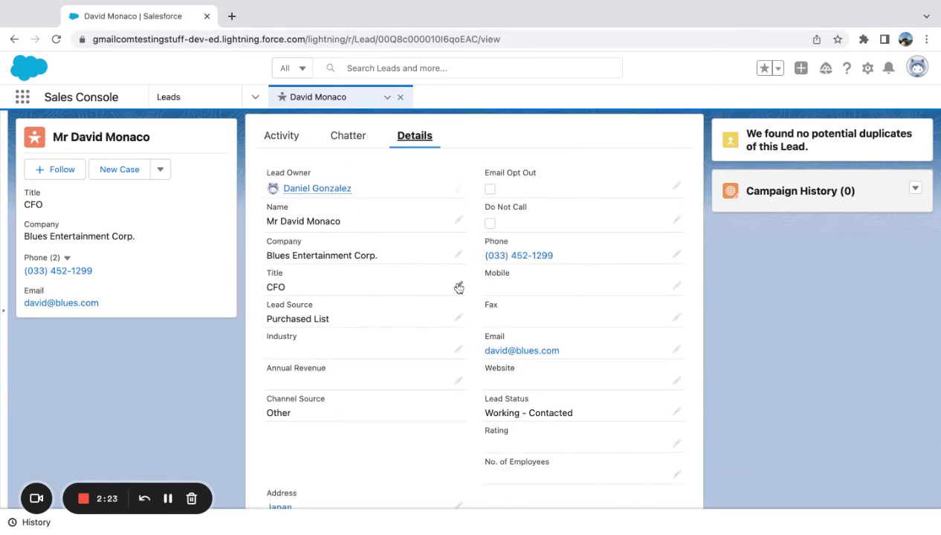
left_click(458, 287)
double_click(407, 293)
key("BackSpace")
left_click(500, 481)
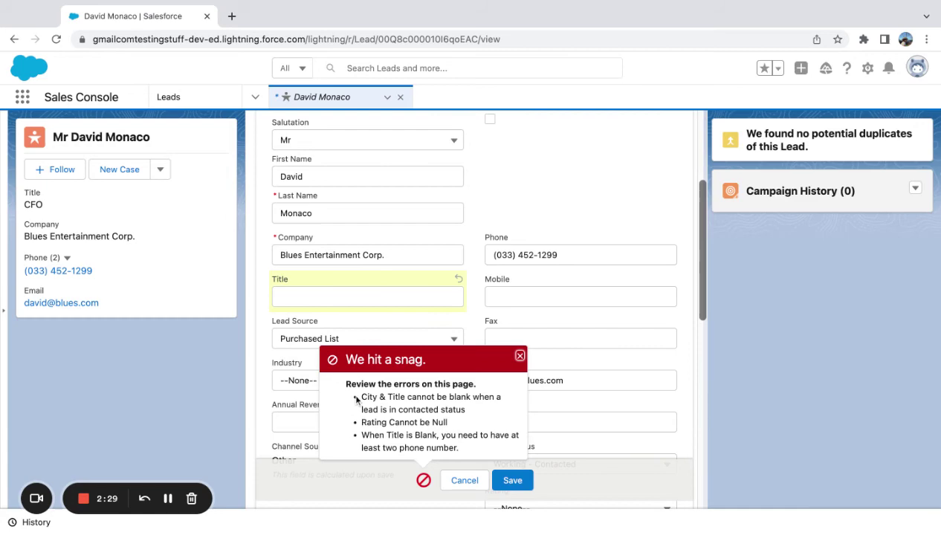
left_click_drag(361, 435, 459, 447)
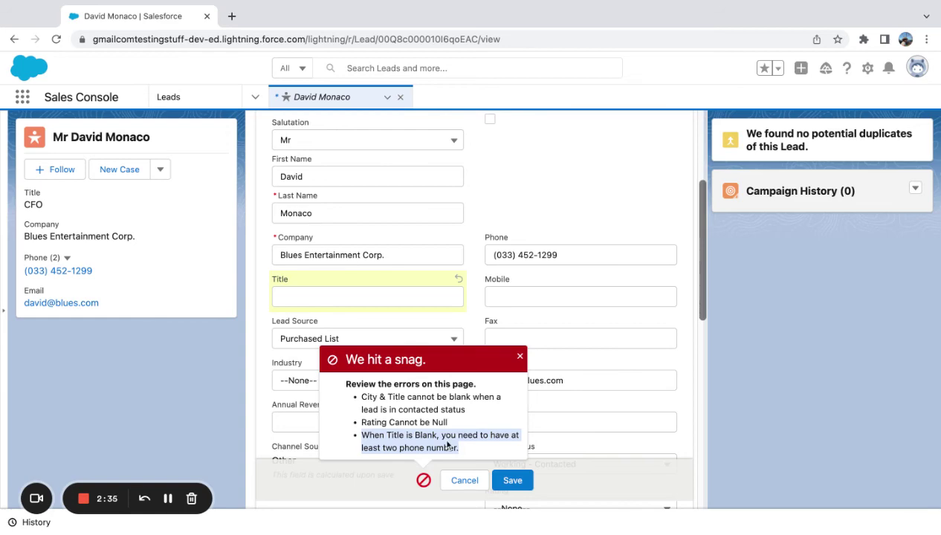
Step: Dismiss the validation errors and copy the lead's Phone number into the Mobile field
left_click(520, 357)
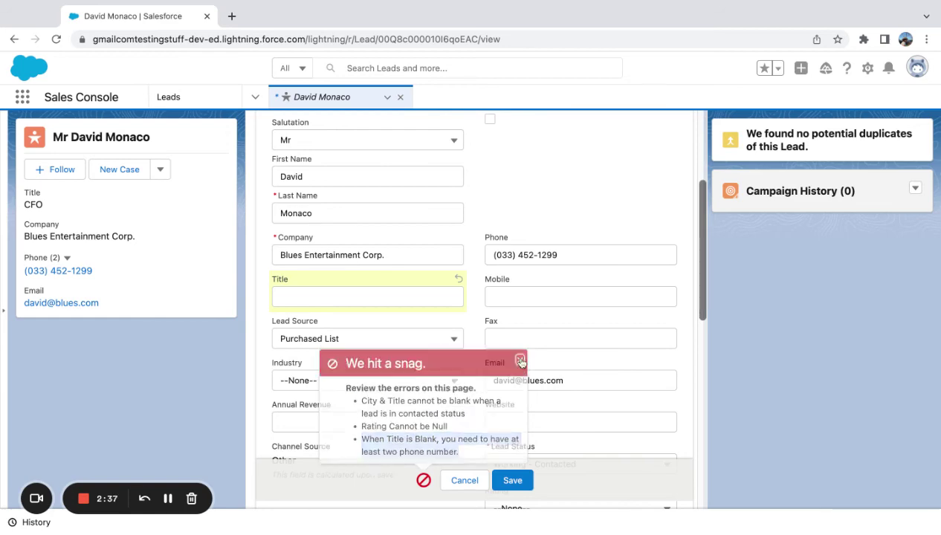
left_click(518, 260)
triple_click(518, 260)
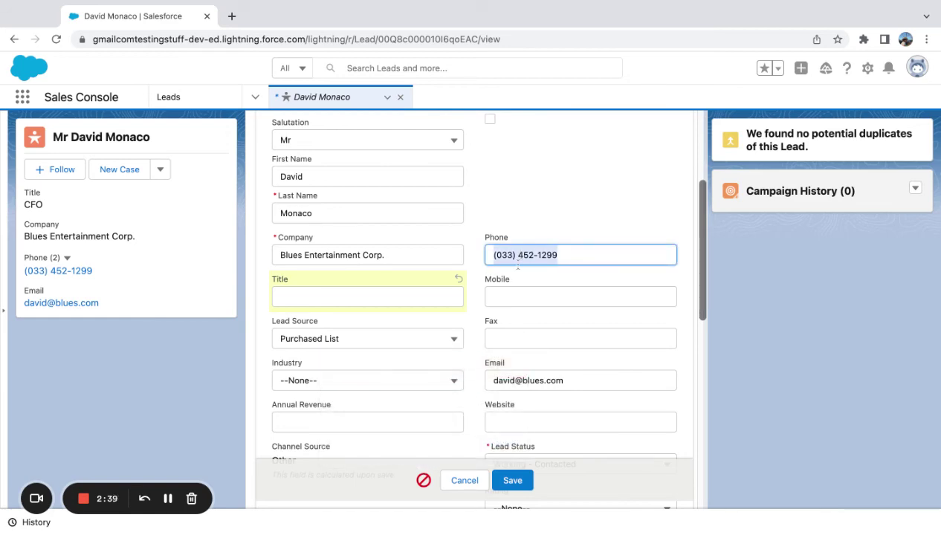
key("ctrl+c")
left_click(517, 296)
key("ctrl+v")
Step: Set the lead's Title to CFO, try to save the record, and highlight the validation message about the Rating
left_click(393, 302)
type("CFO")
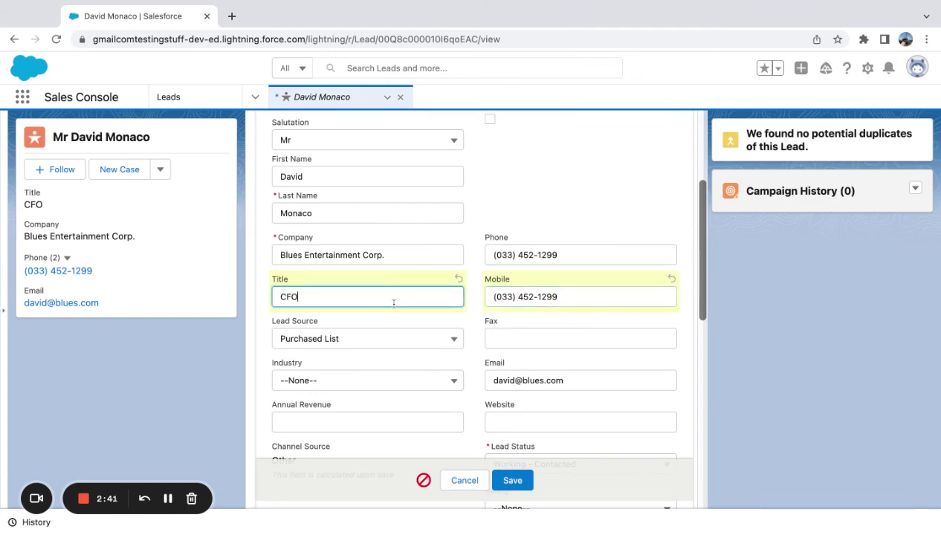
left_click(511, 480)
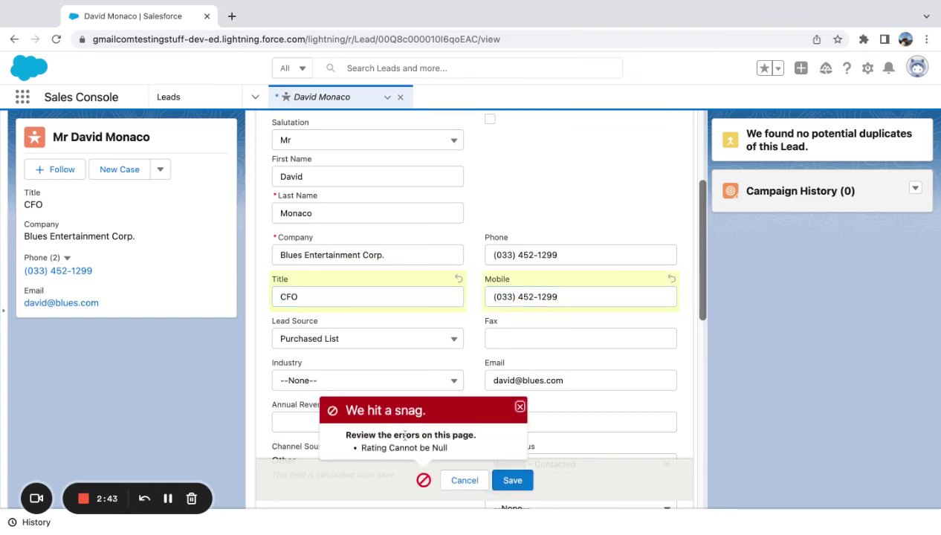
left_click_drag(361, 447, 447, 447)
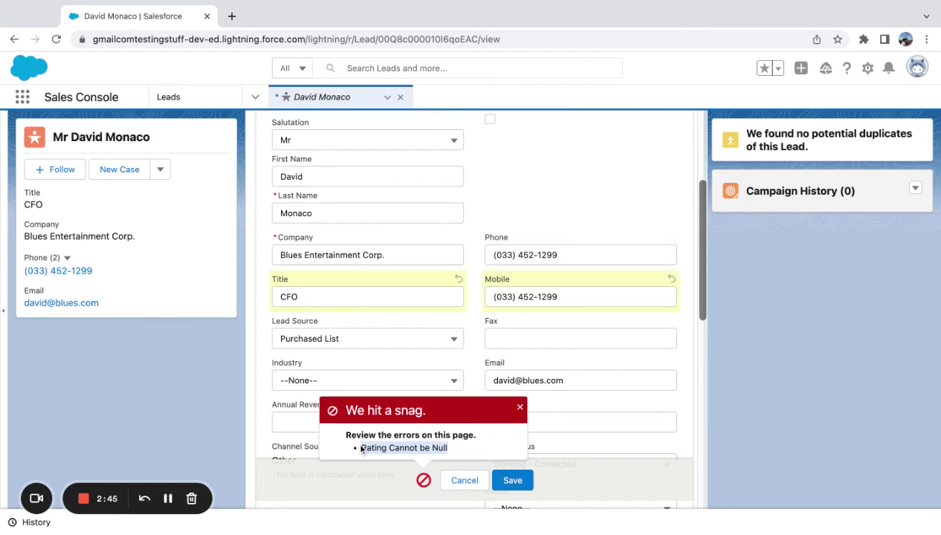
Step: Set the lead's Rating to Warm and save the record
left_click(519, 407)
scroll(513, 371, "down", 3)
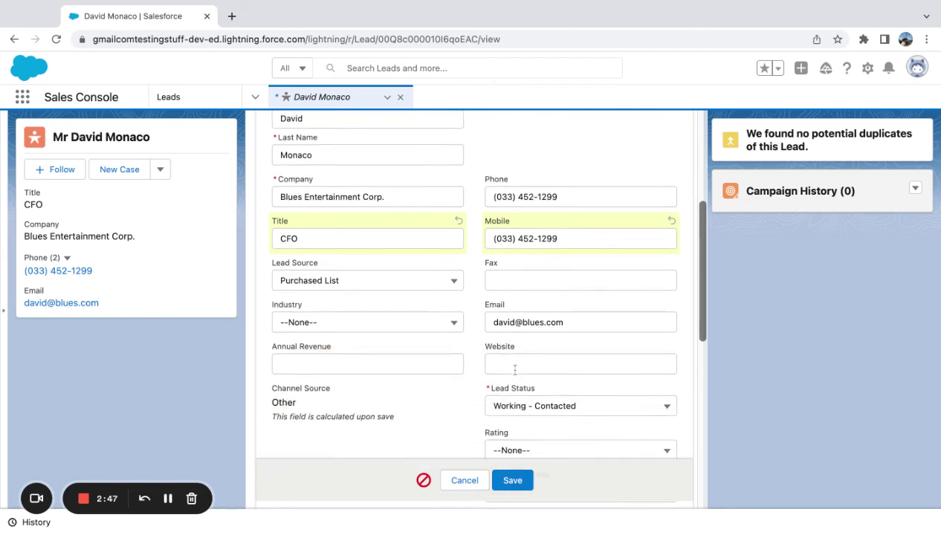
left_click(507, 403)
left_click(530, 360)
left_click(516, 481)
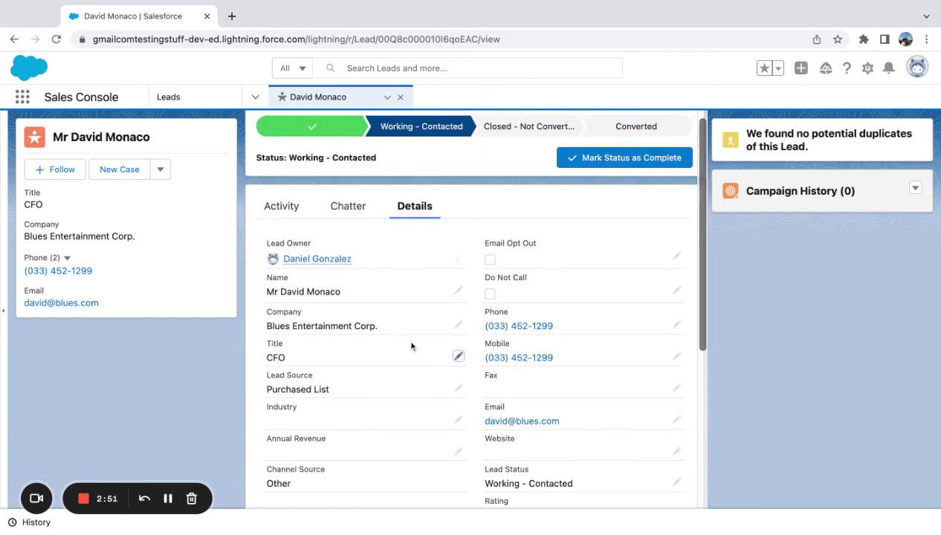
Step: Try to save the lead with a blank Title and both phone fields filled, and discard the edit
left_click(458, 357)
double_click(376, 353)
key("BackSpace")
left_click(500, 480)
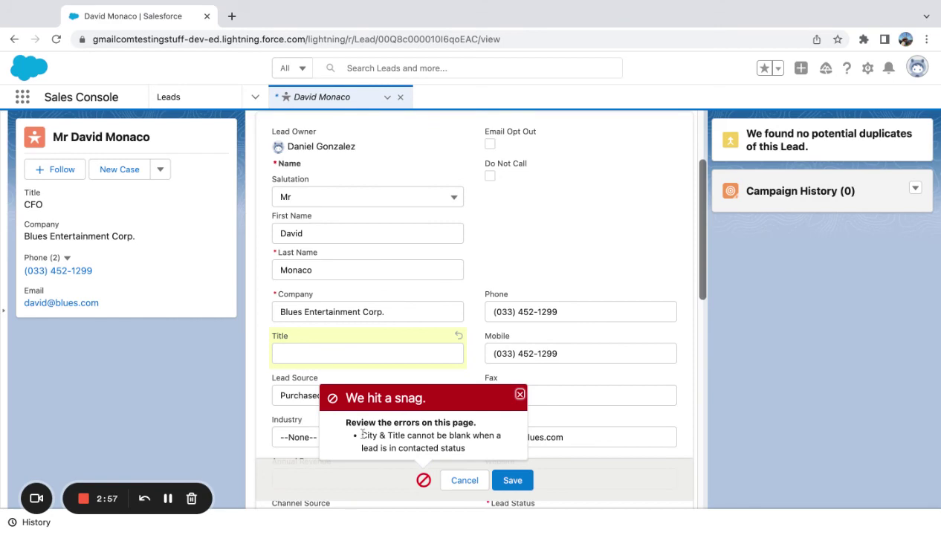
left_click(519, 394)
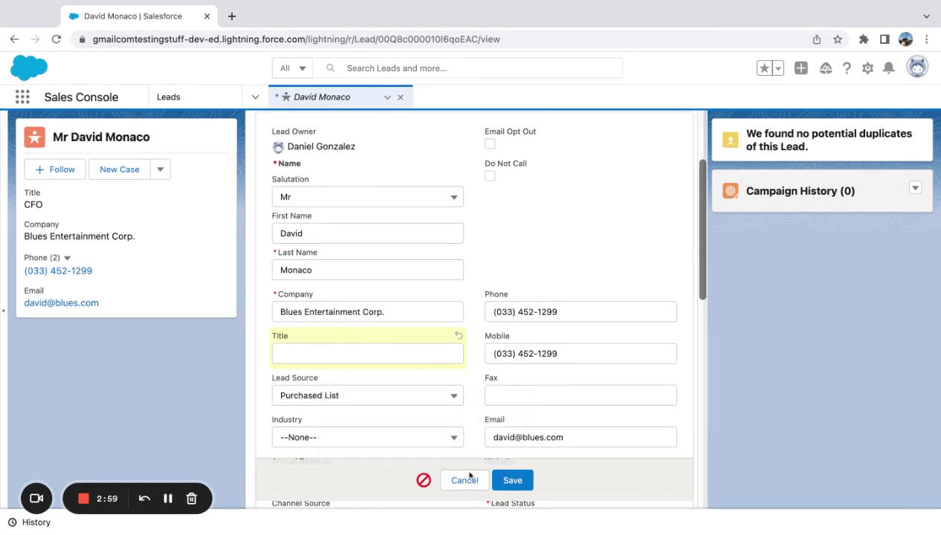
left_click(465, 480)
scroll(452, 221, "up", 2)
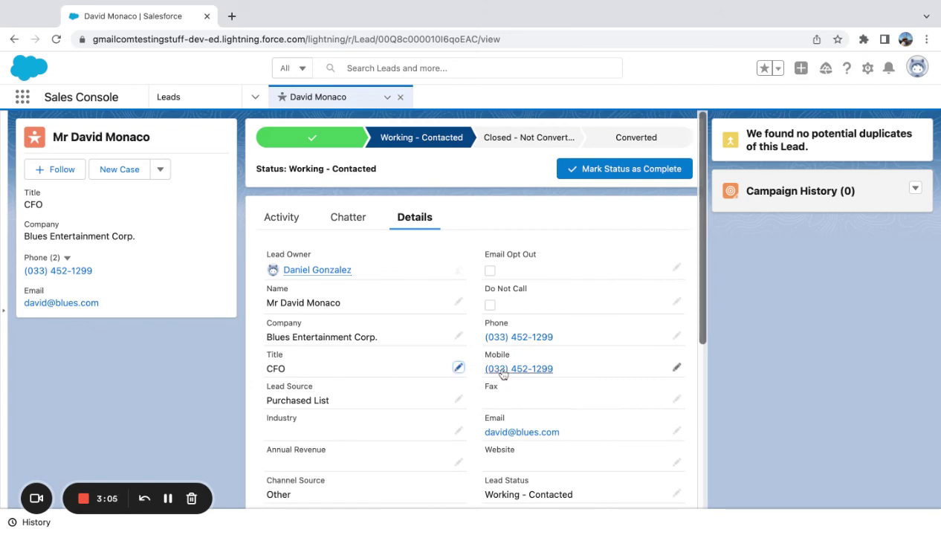
scroll(468, 366, "down", 1)
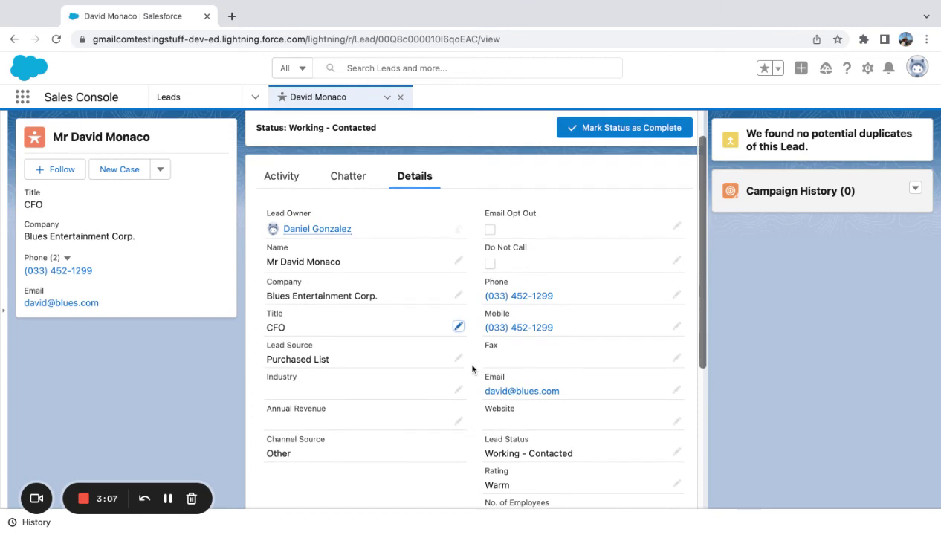